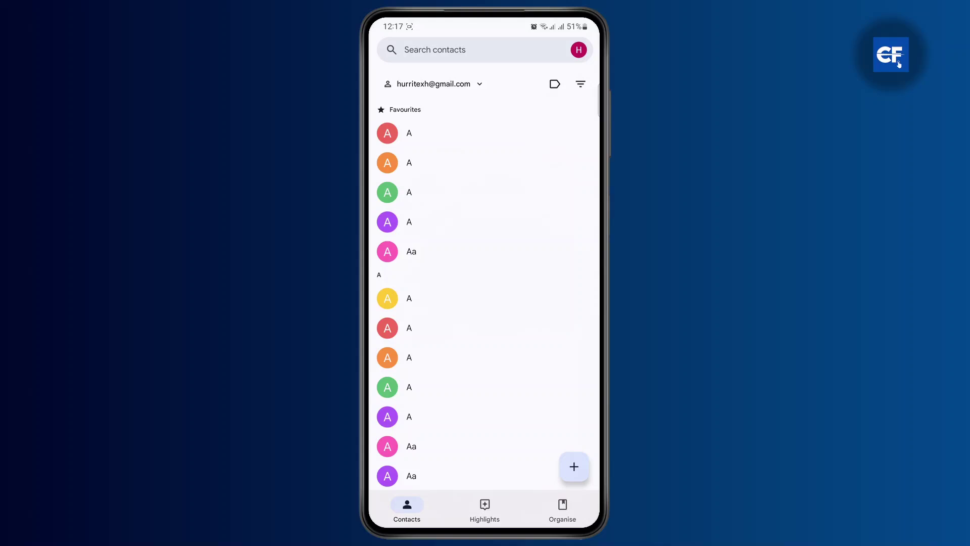
left_click_drag(405, 279, 387, 229)
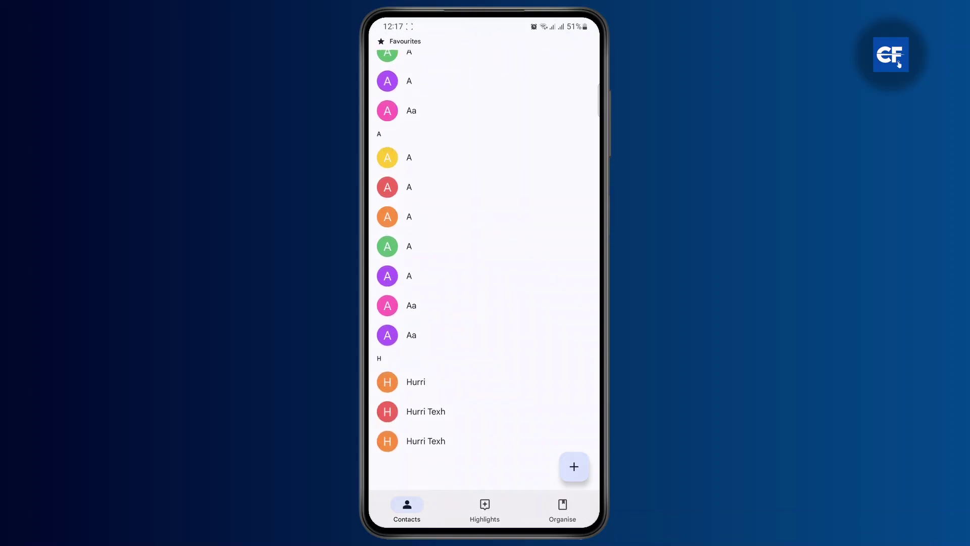
Step: Scroll Google Contacts to show the Phone, Email and Company filter chips, then close the app
left_click_drag(420, 201, 388, 285)
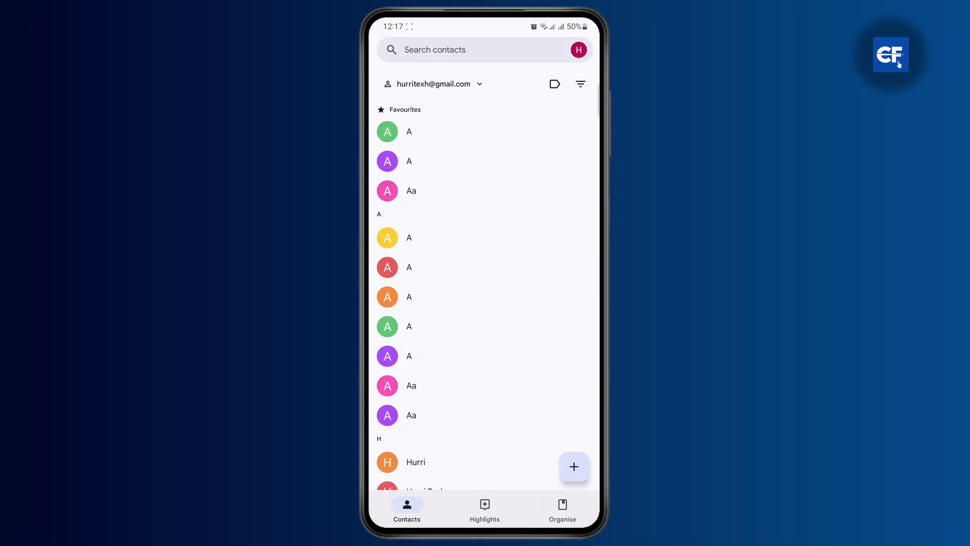
left_click_drag(411, 194, 411, 114)
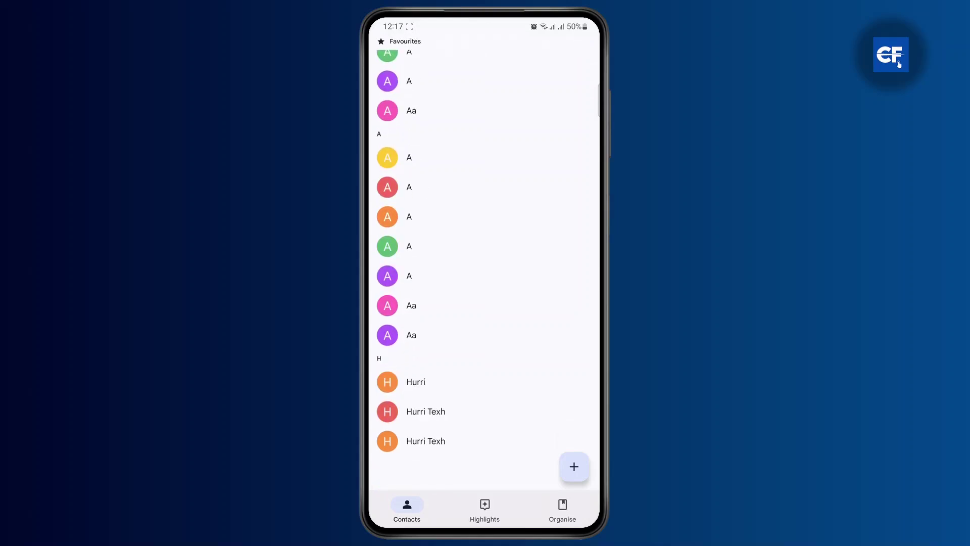
left_click_drag(411, 194, 411, 294)
left_click_drag(401, 195, 384, 277)
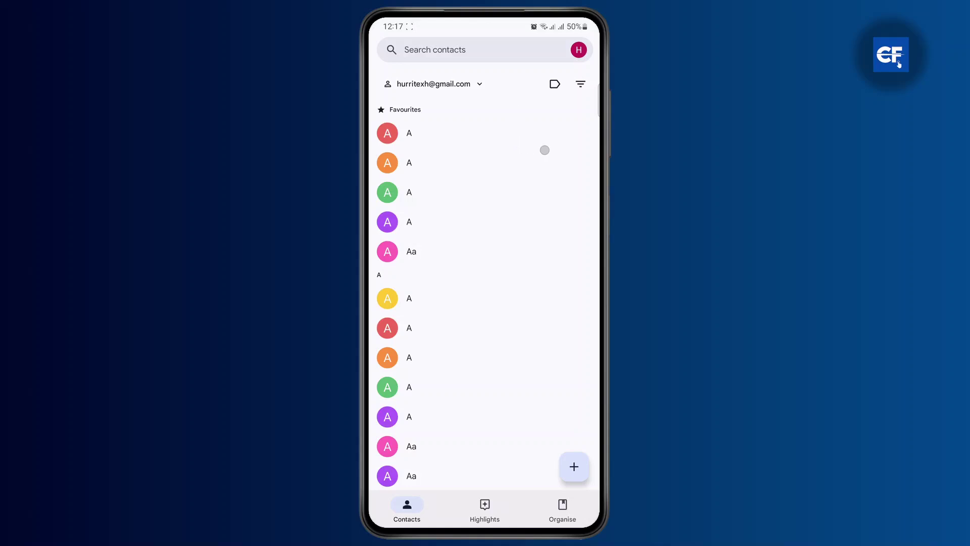
left_click_drag(404, 284, 404, 142)
left_click_drag(403, 259, 396, 179)
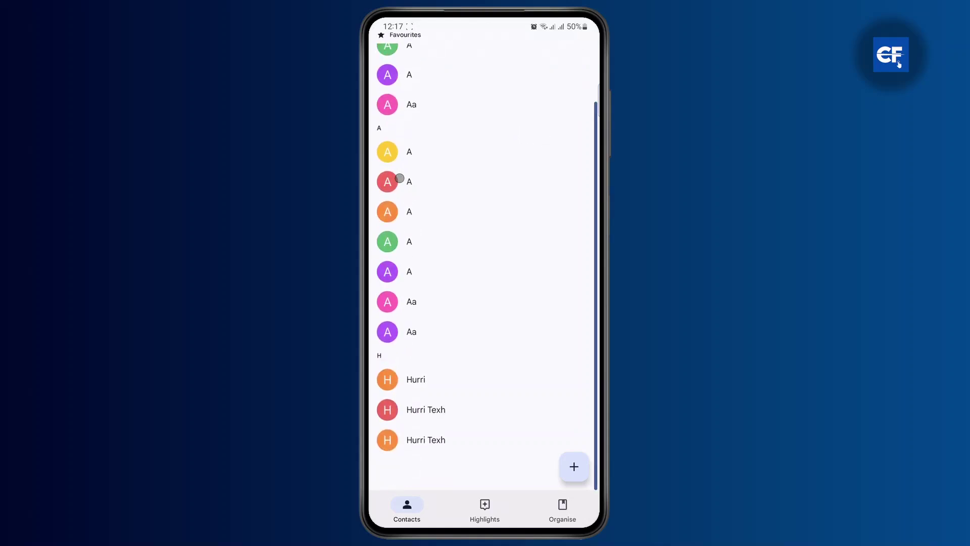
mouse_move(405, 258)
left_mouse_down()
mouse_move(406, 214)
mouse_move(410, 345)
left_mouse_up()
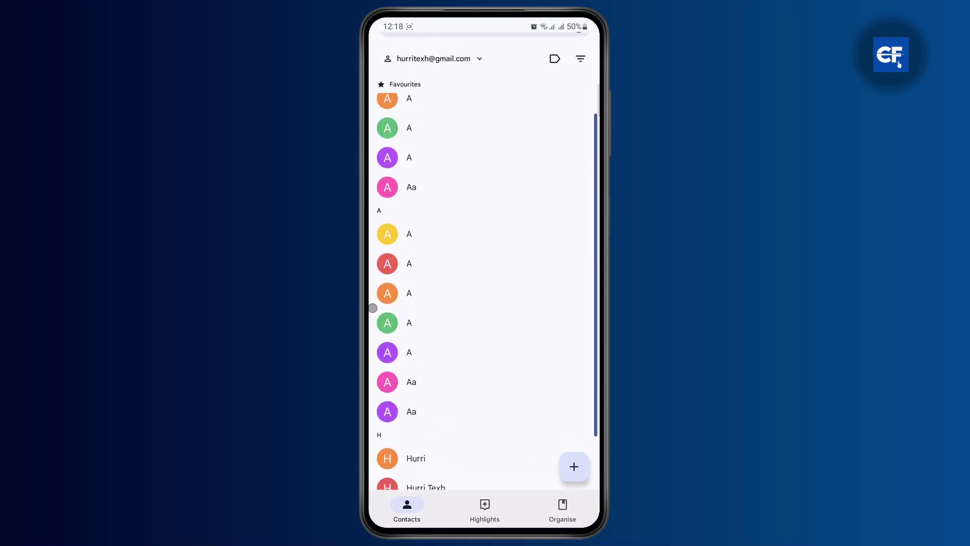
mouse_move(411, 259)
left_mouse_down()
mouse_move(411, 289)
mouse_move(436, 324)
mouse_move(446, 366)
left_mouse_up()
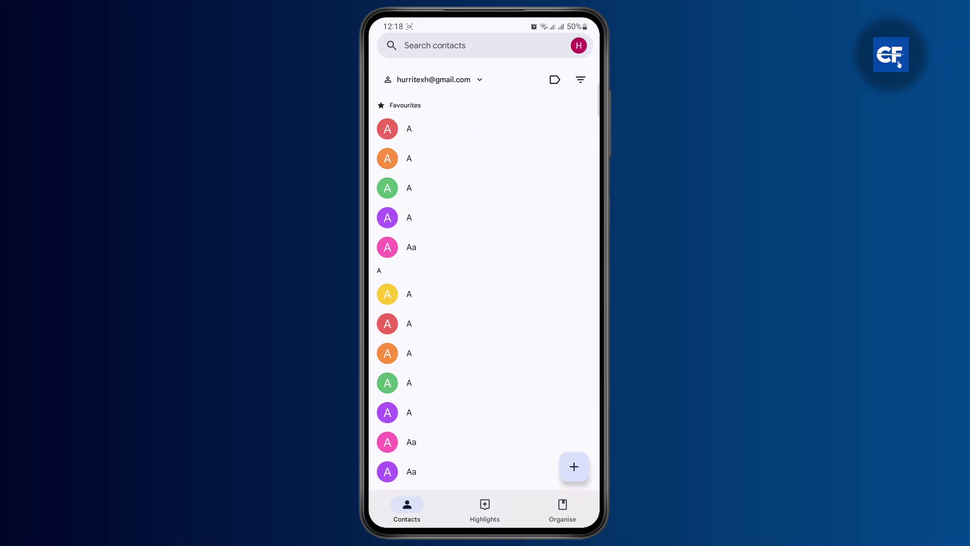
scroll(485, 266, "down", 3)
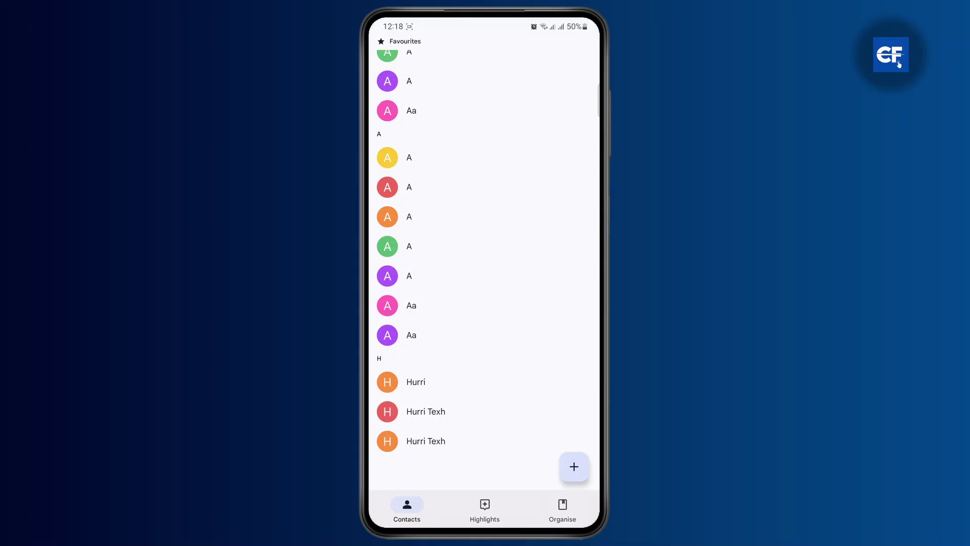
scroll(485, 265, "up", 3)
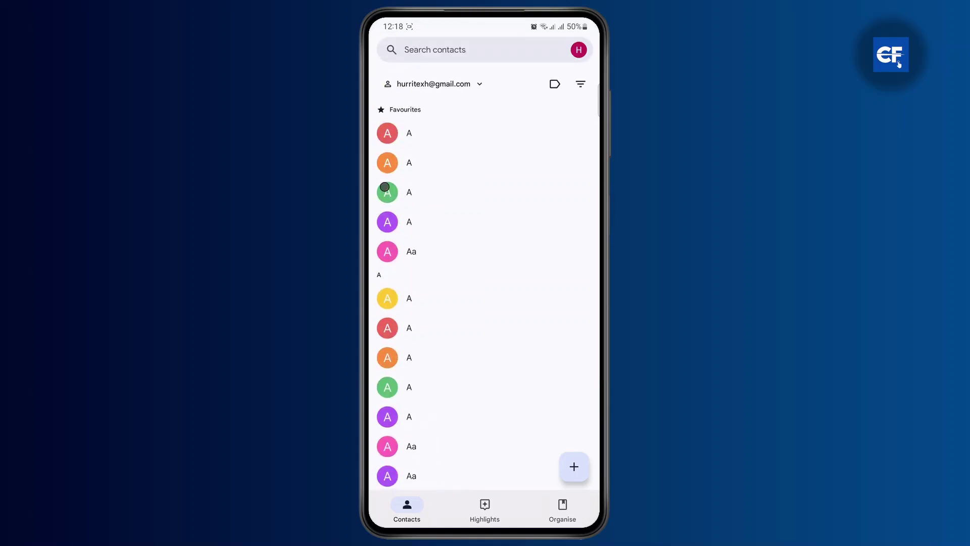
scroll(485, 265, "down", 3)
scroll(485, 265, "up", 3)
scroll(486, 288, "up", 1)
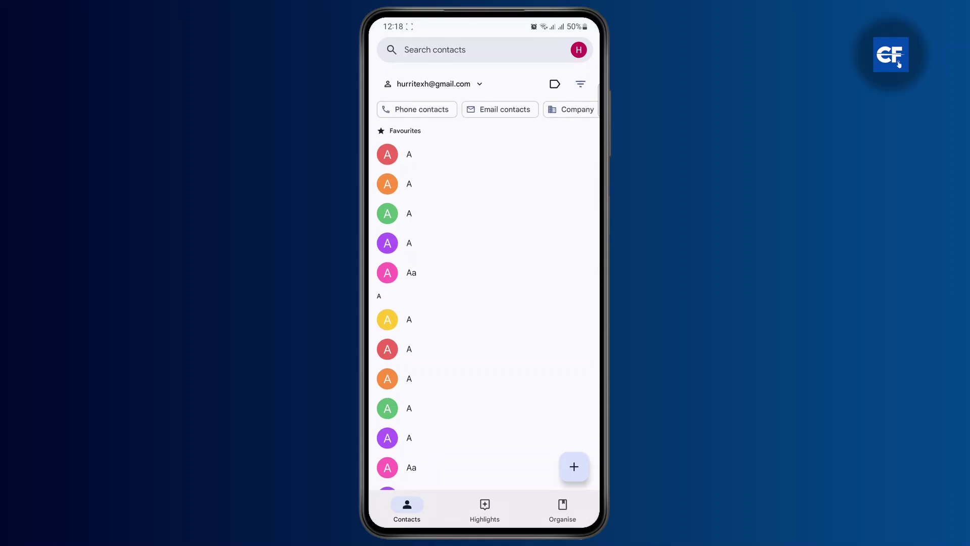
left_click_drag(523, 109, 513, 110)
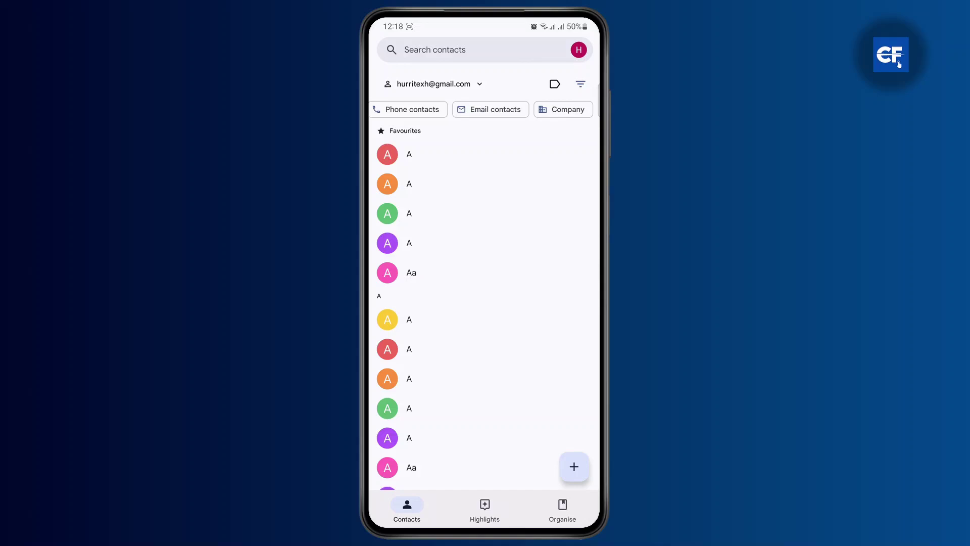
scroll(396, 260, "down", 1)
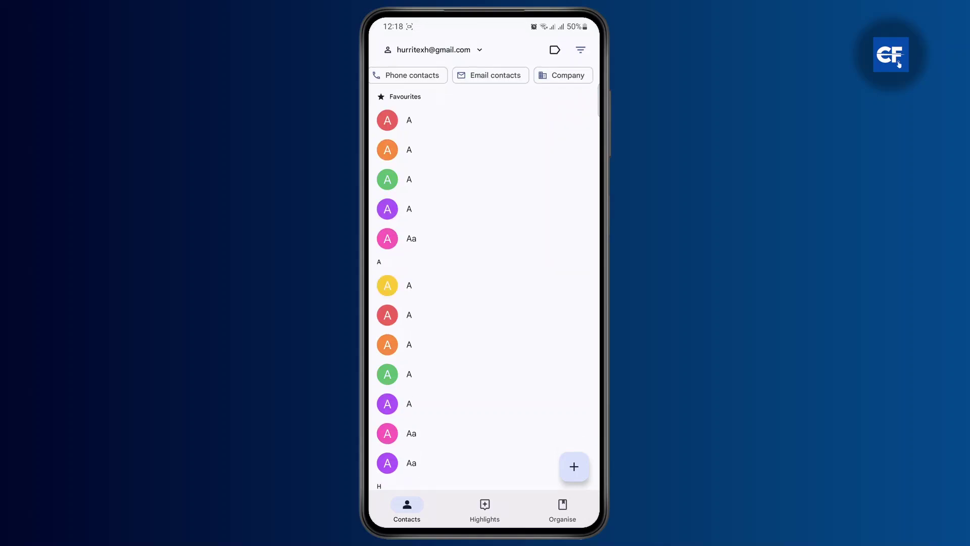
left_click_drag(485, 523, 486, 342)
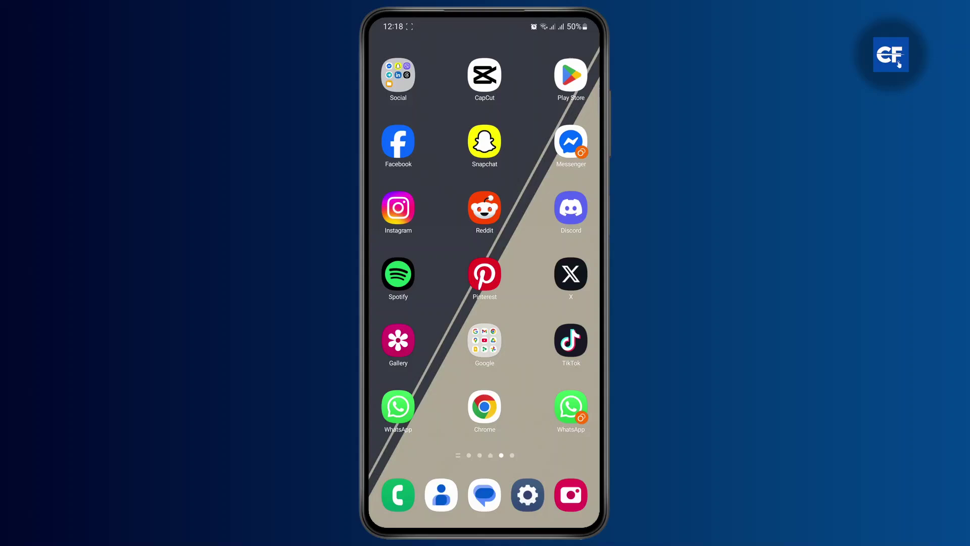
Step: Launch Samsung Contacts from the Samsung folder in the app drawer
left_click_drag(538, 400, 539, 227)
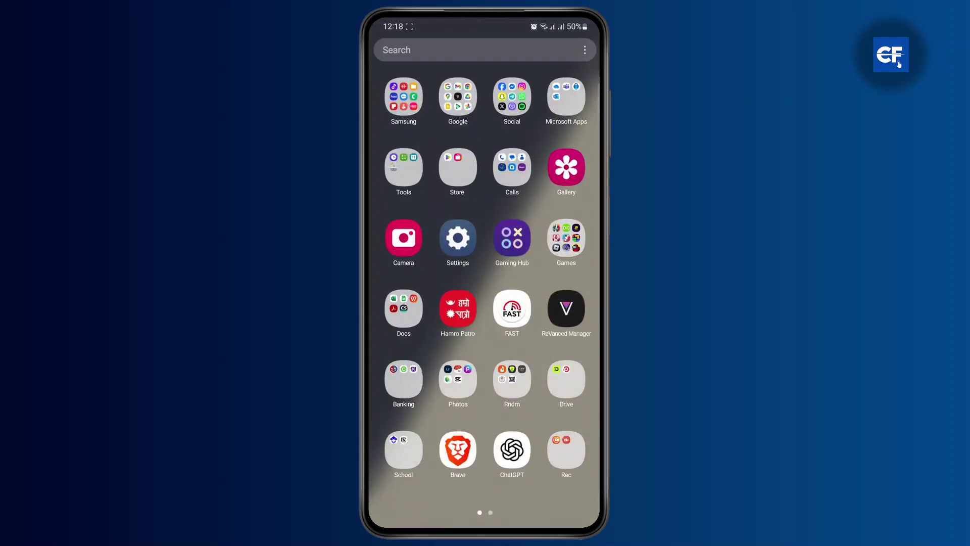
left_click(397, 108)
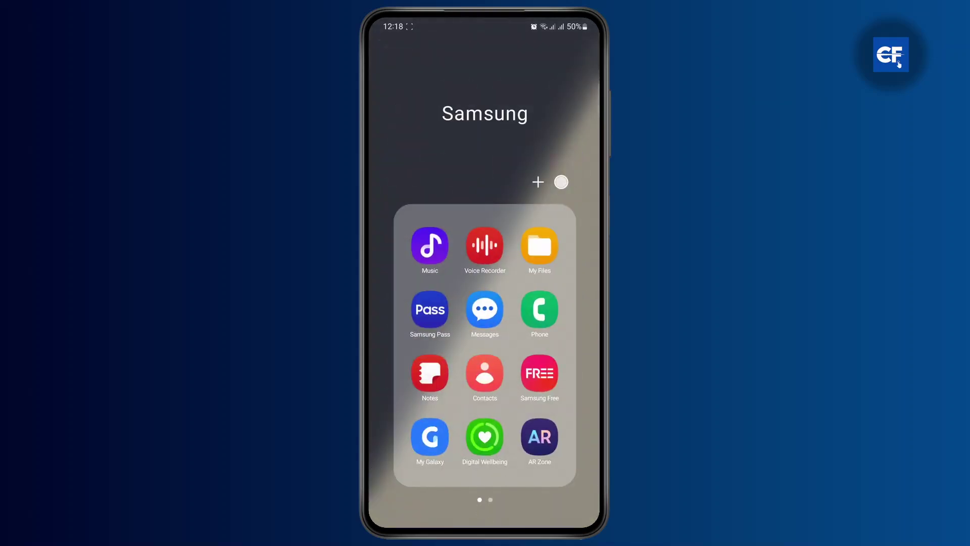
left_click(484, 373)
mouse_move(558, 424)
left_mouse_down()
mouse_move(558, 275)
mouse_move(565, 341)
left_mouse_up()
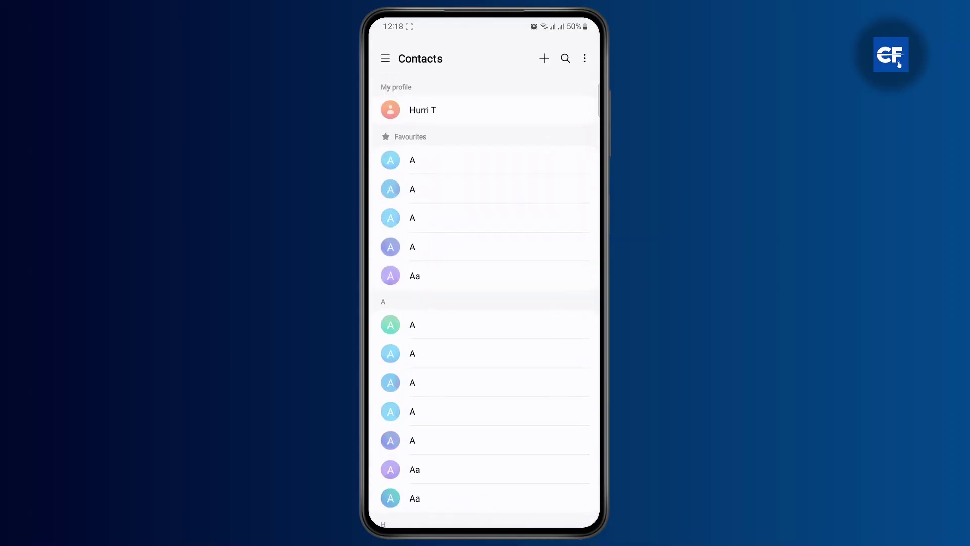
Step: Enter Edit mode from the three-dot menu and select three favourite contacts
left_click(584, 58)
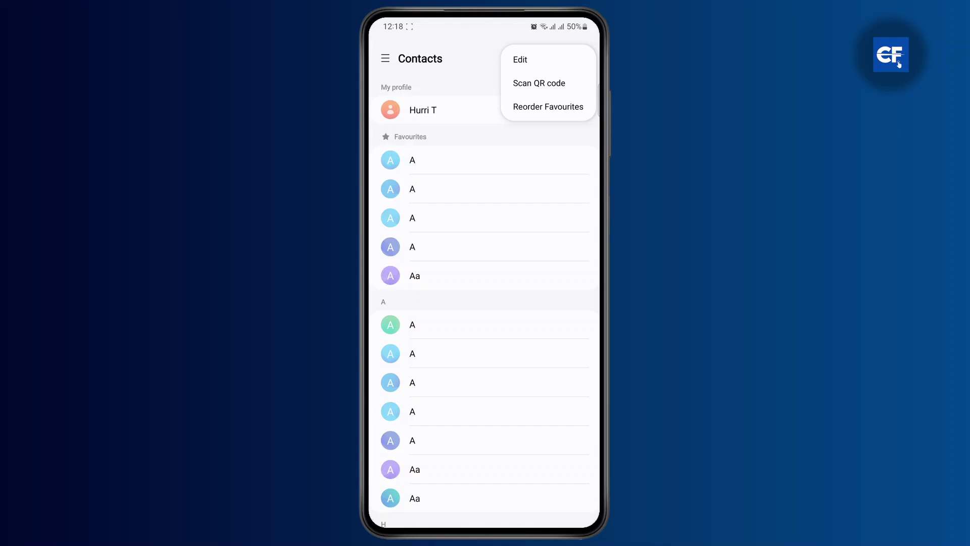
left_click(546, 62)
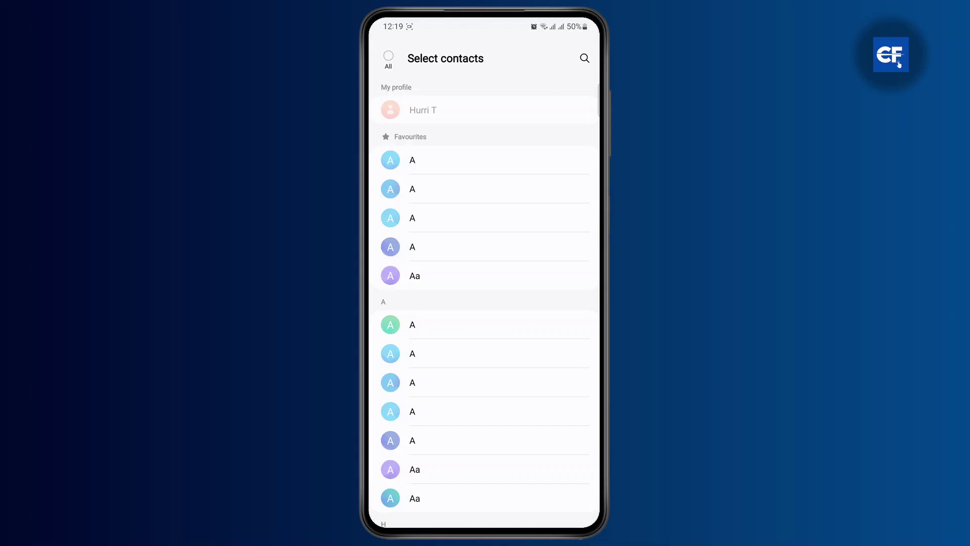
left_click(394, 189)
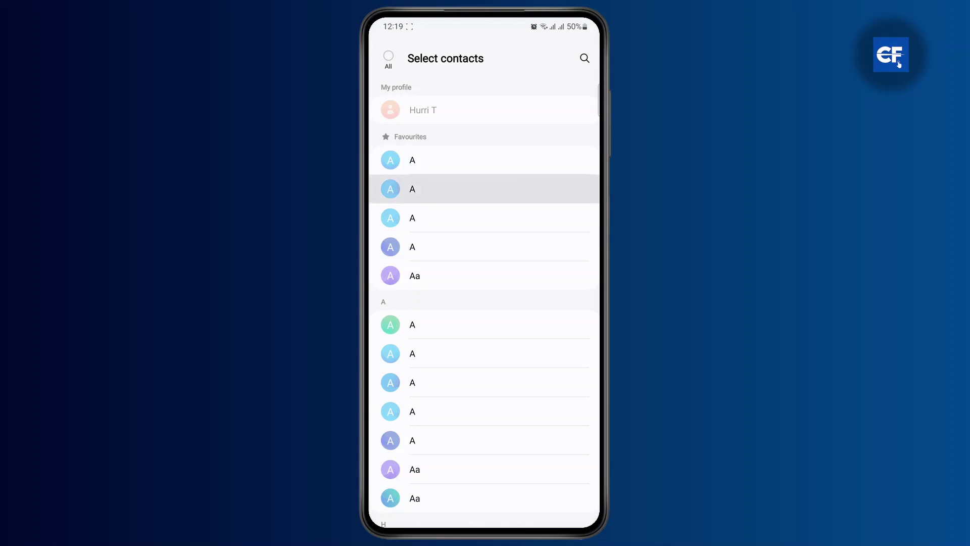
left_click(394, 217)
left_click(390, 247)
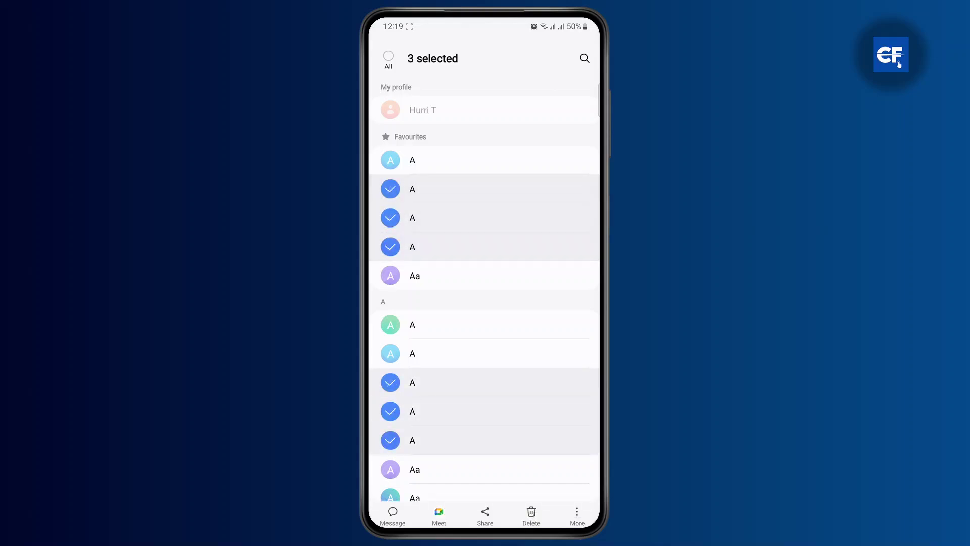
Step: Dismiss the More actions unused, leave selection mode and reopen the three-dot menu
left_click(577, 515)
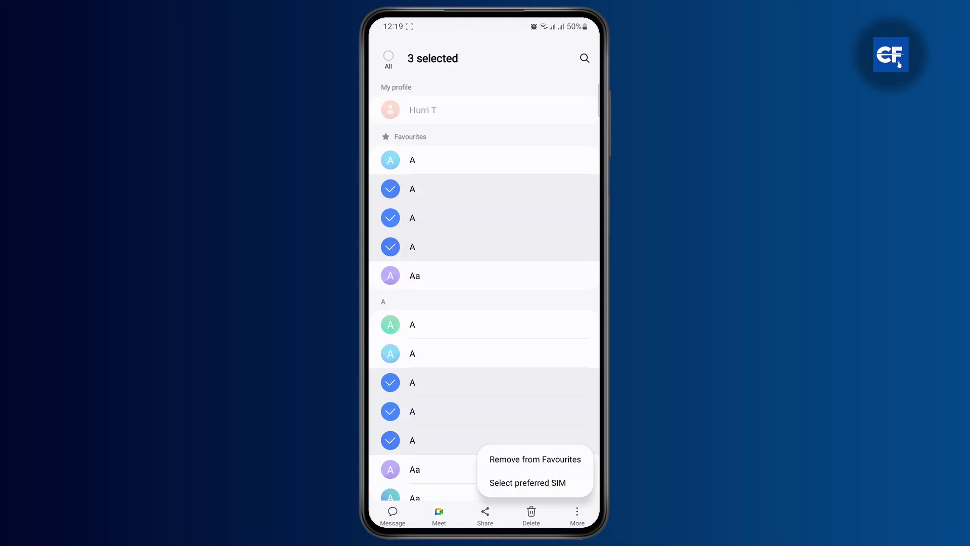
left_click(573, 353)
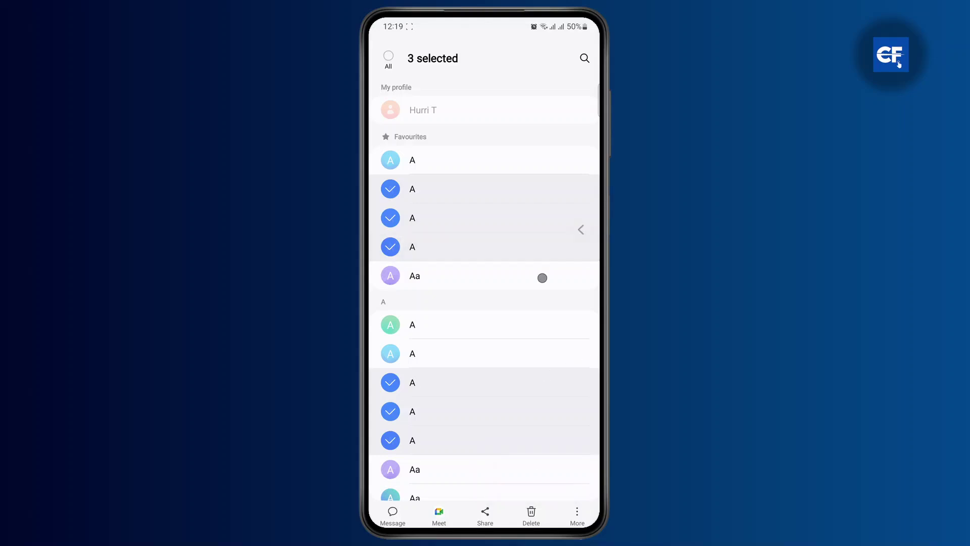
left_click_drag(542, 277, 530, 278)
left_click(584, 58)
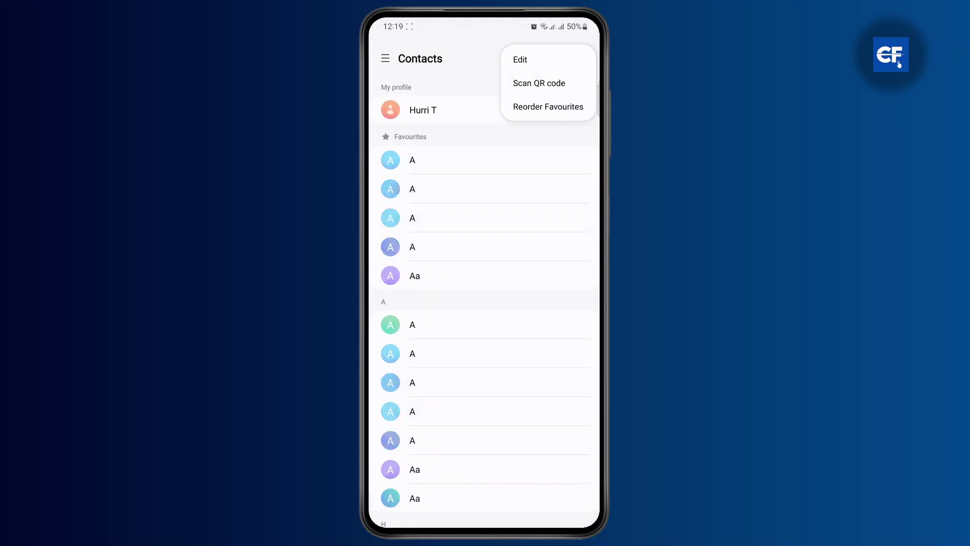
Step: In Reorder Favourites, drag favourites by their handles, moving Aa ahead of the last A contact
left_click(557, 112)
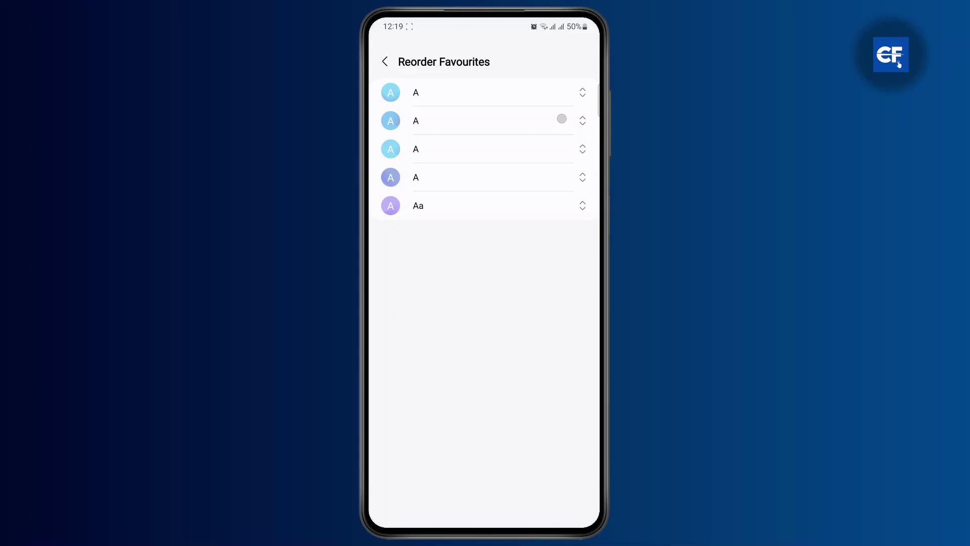
left_click_drag(577, 90, 567, 160)
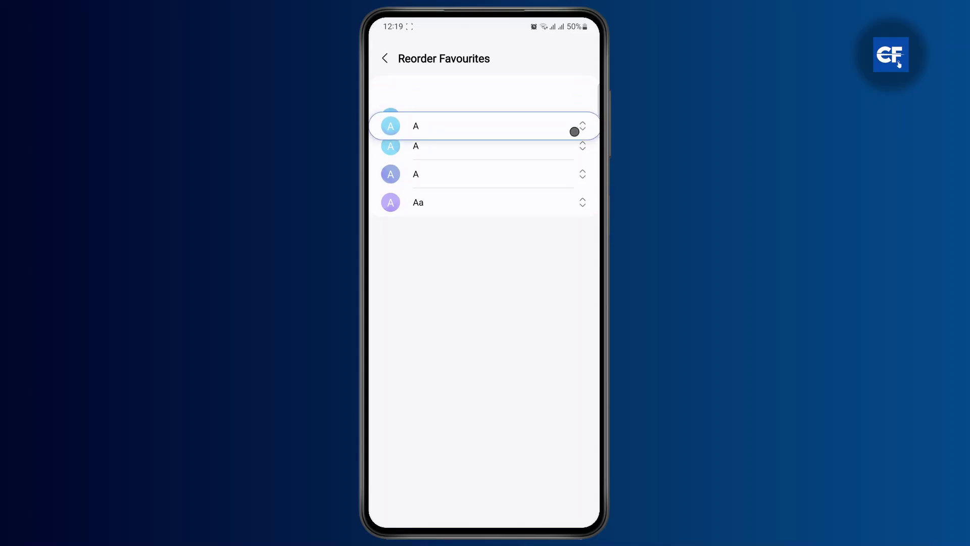
mouse_move(517, 180)
left_mouse_down()
mouse_move(528, 127)
mouse_move(506, 170)
left_mouse_up()
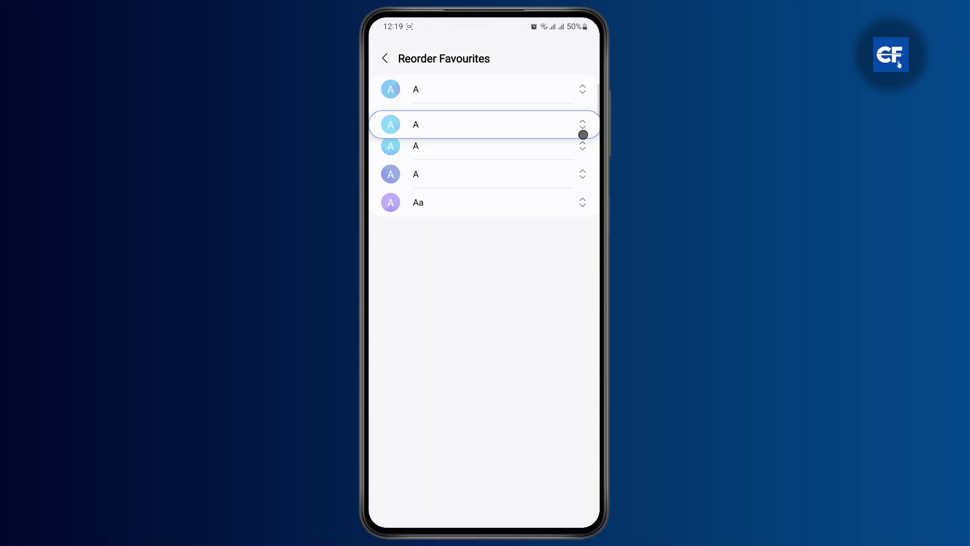